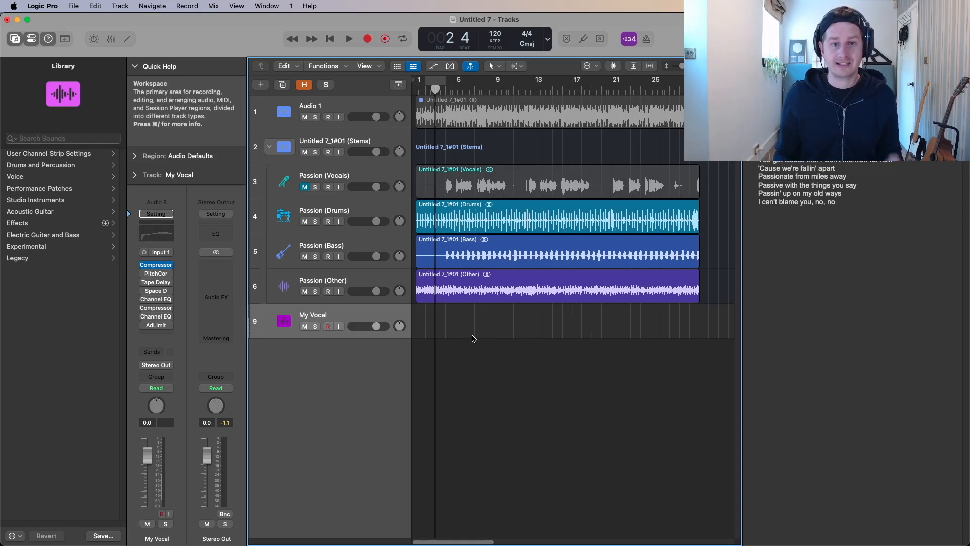
# Unmute the Passion (Vocals) stem and record a take on the My Vocal track from the song's start to about bar 29
pyautogui.click(328, 327)
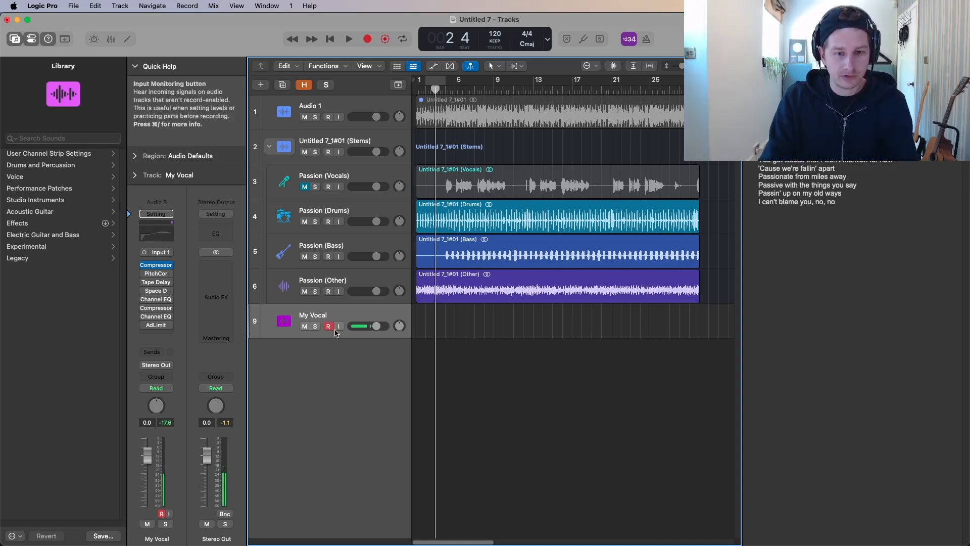
pyautogui.click(304, 186)
pyautogui.press('Return')
pyautogui.press('space')
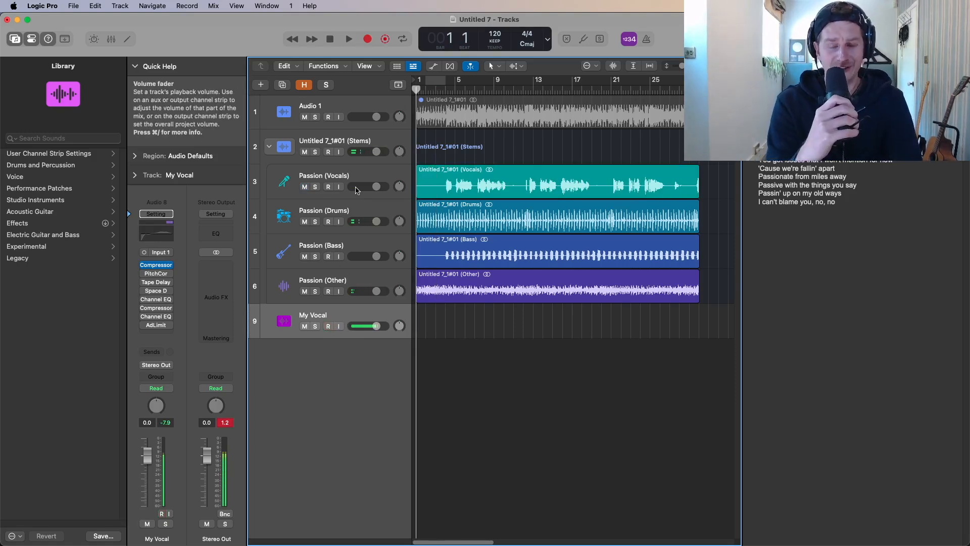
pyautogui.press('r')
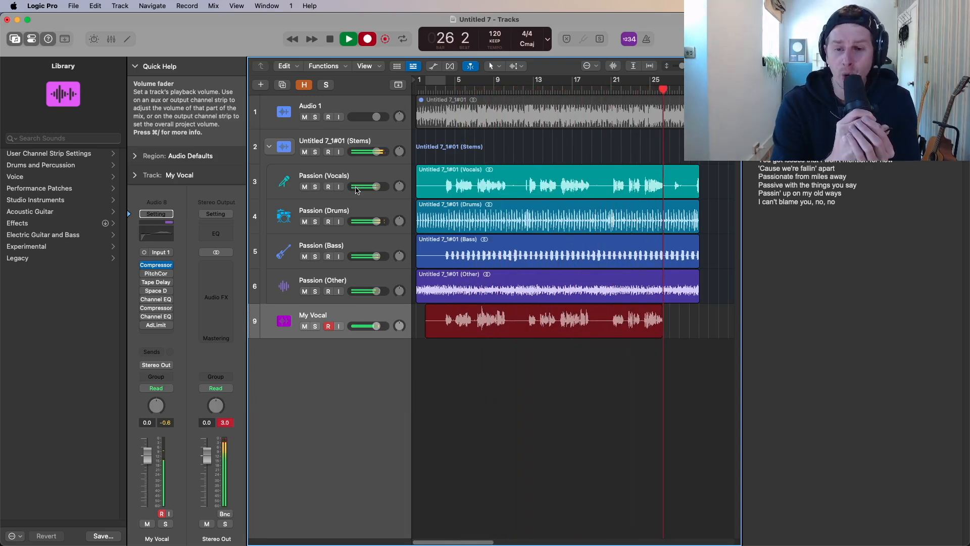
pyautogui.press('space')
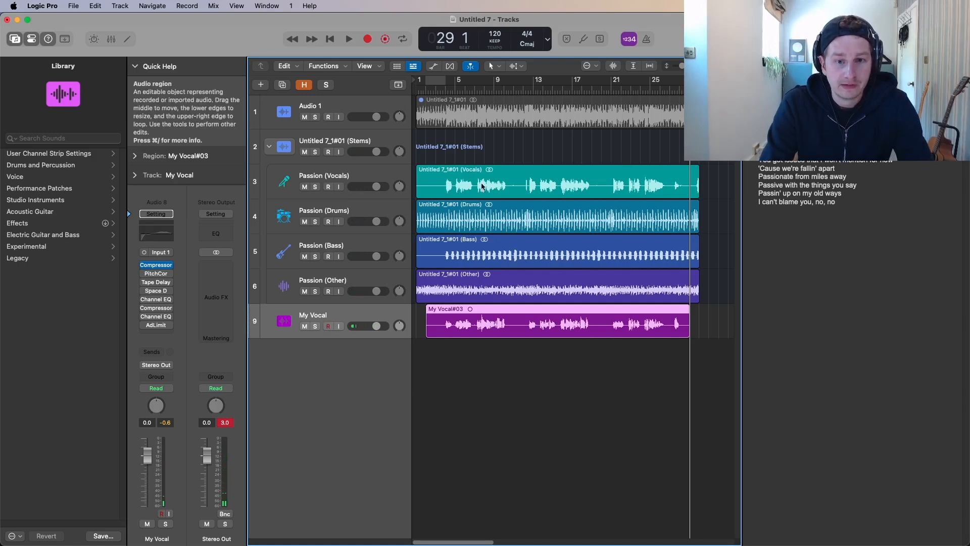
# Mute the Passion (Vocals) stem, then solo the My Vocal track and play back the recorded take
pyautogui.click(305, 187)
pyautogui.press('space')
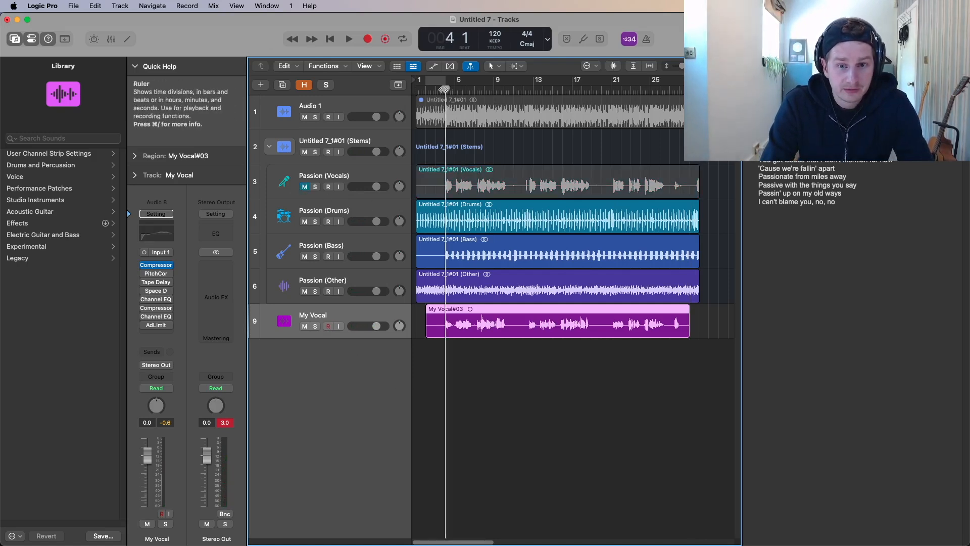
pyautogui.press('s')
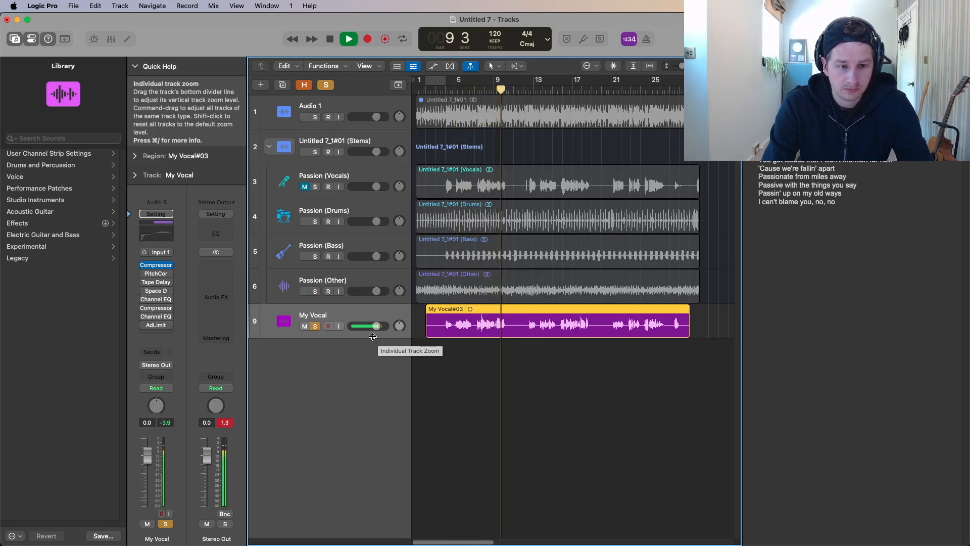
pyautogui.press('space')
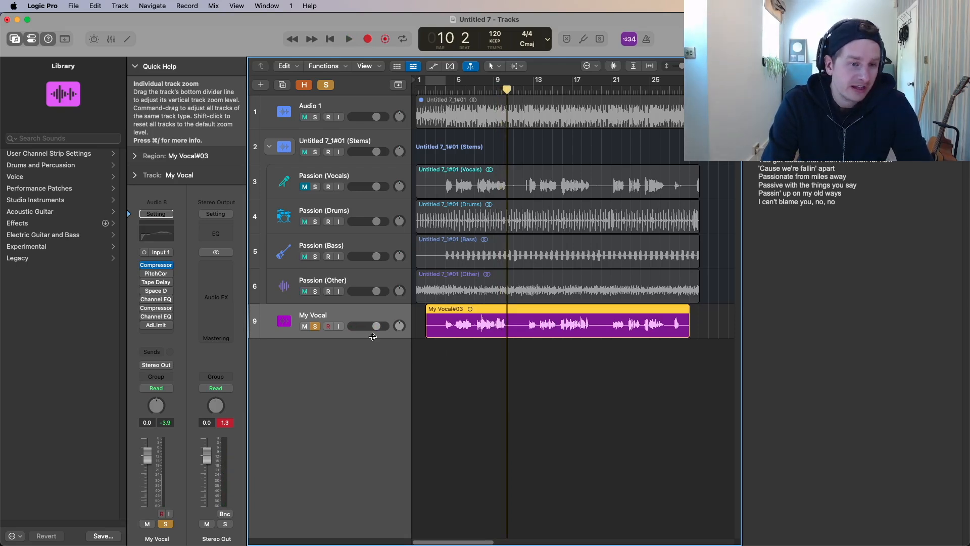
# In My Vocal's Pitch Correction plug-in, disable Global Tuning and set the root note to E with the Major Scale
pyautogui.click(156, 273)
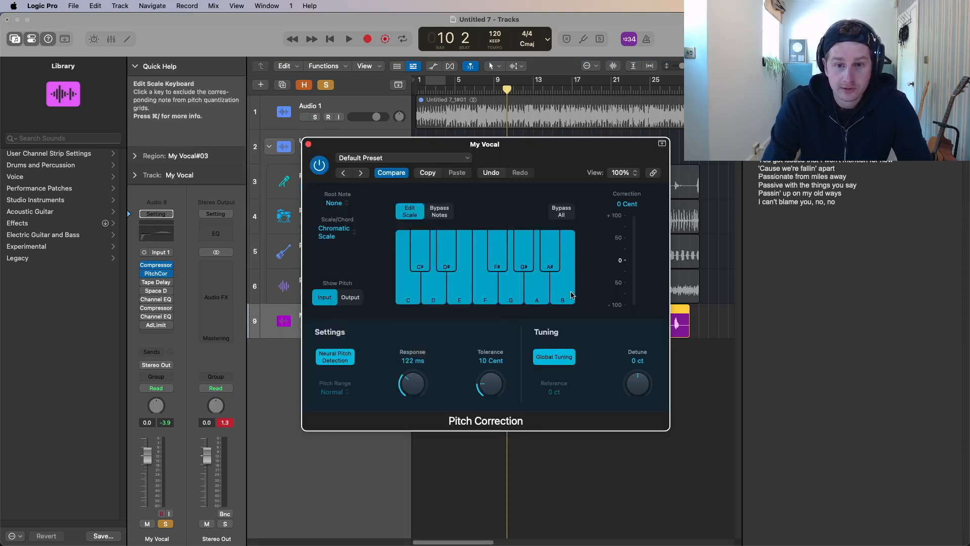
pyautogui.moveTo(427, 261); pyautogui.dragTo(466, 275)
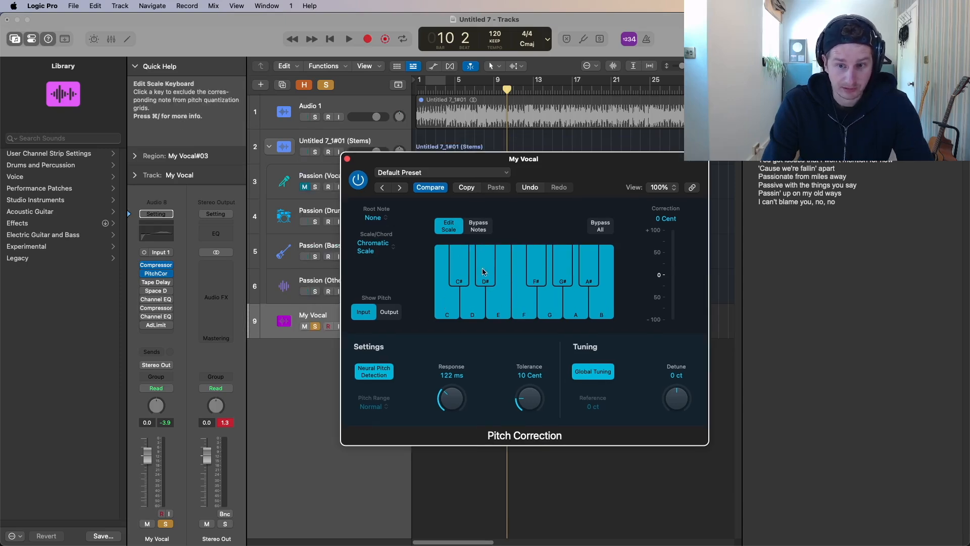
pyautogui.click(593, 372)
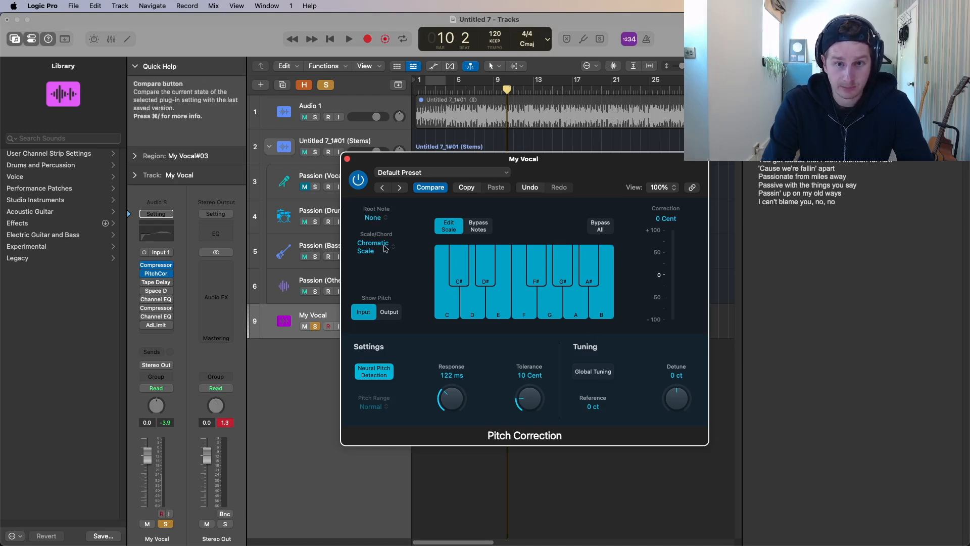
pyautogui.click(372, 218)
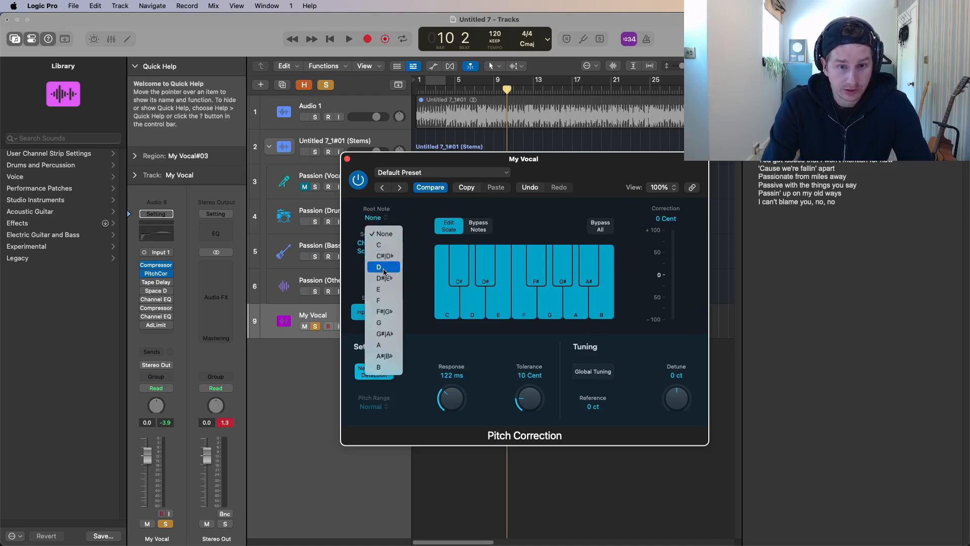
pyautogui.click(382, 289)
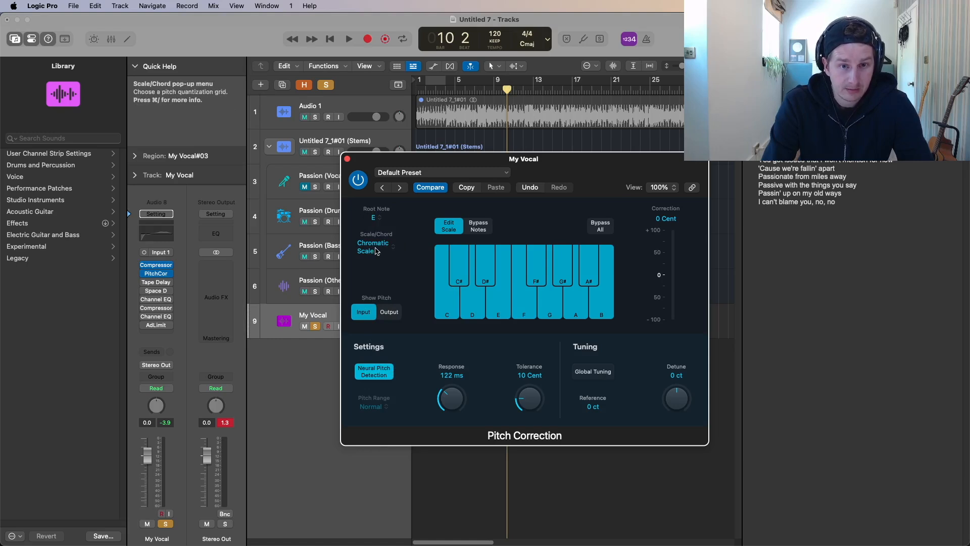
pyautogui.click(393, 249)
pyautogui.click(397, 290)
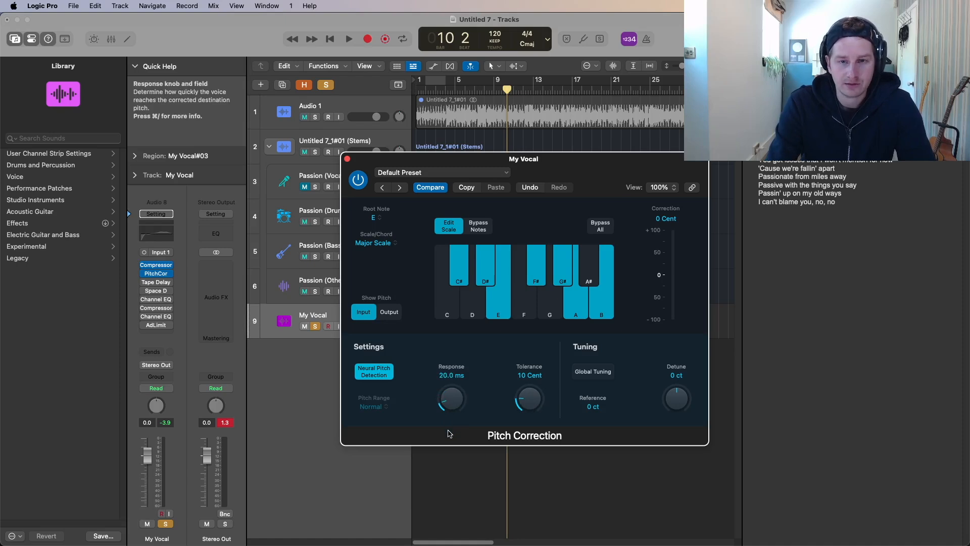
# Set Pitch Correction's Response to 12.5 ms and Tolerance to 15 cents while looping the soloed vocal
pyautogui.moveTo(547, 161); pyautogui.dragTo(699, 267)
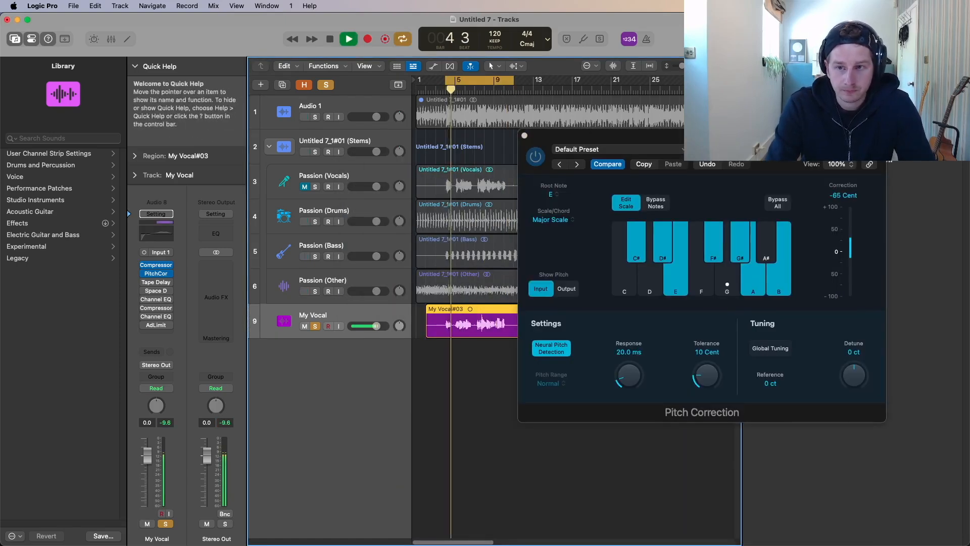
pyautogui.moveTo(749, 140); pyautogui.dragTo(665, 132)
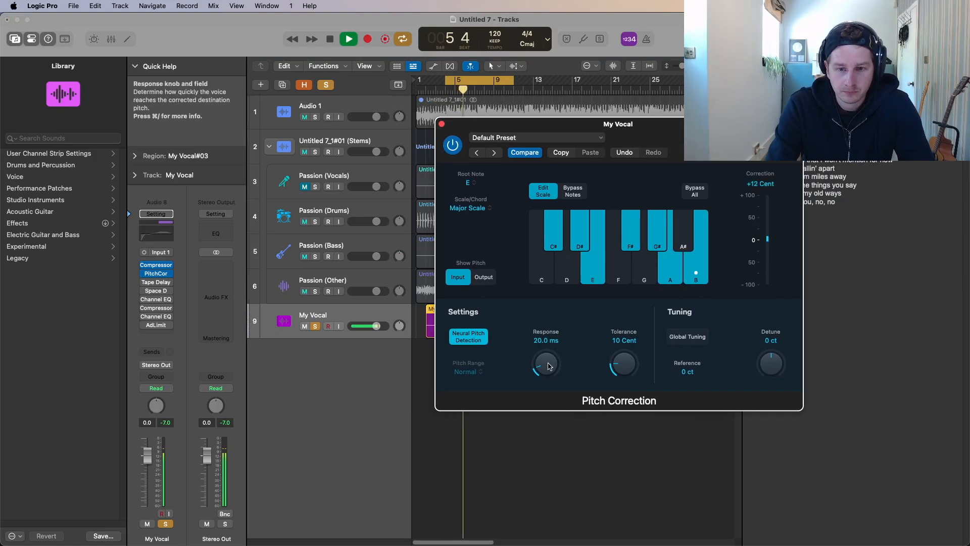
pyautogui.press('space')
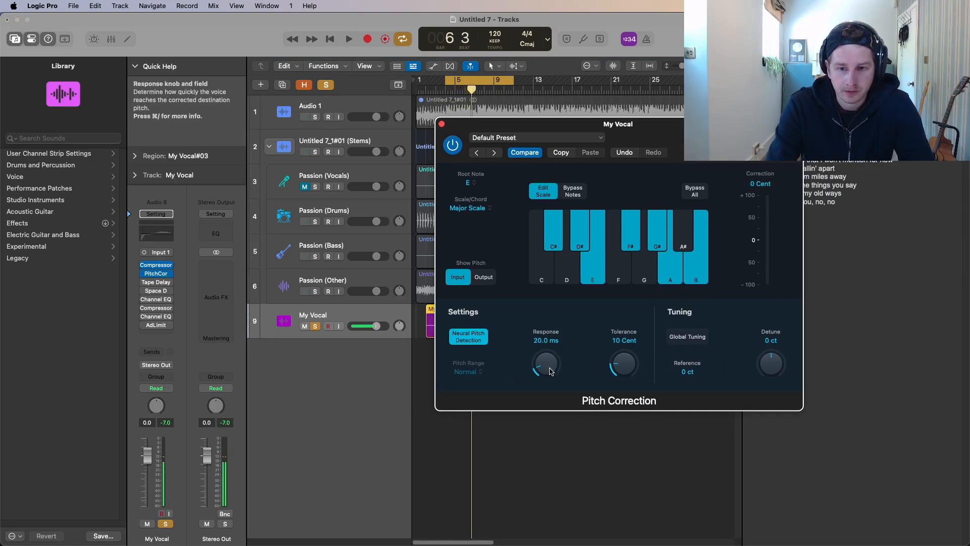
pyautogui.press('space')
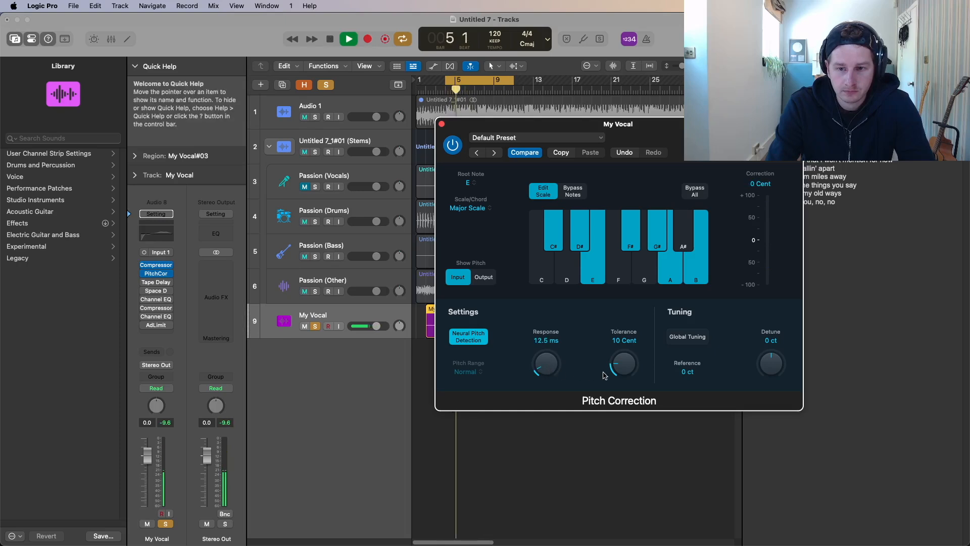
pyautogui.moveTo(621, 364); pyautogui.dragTo(622, 349)
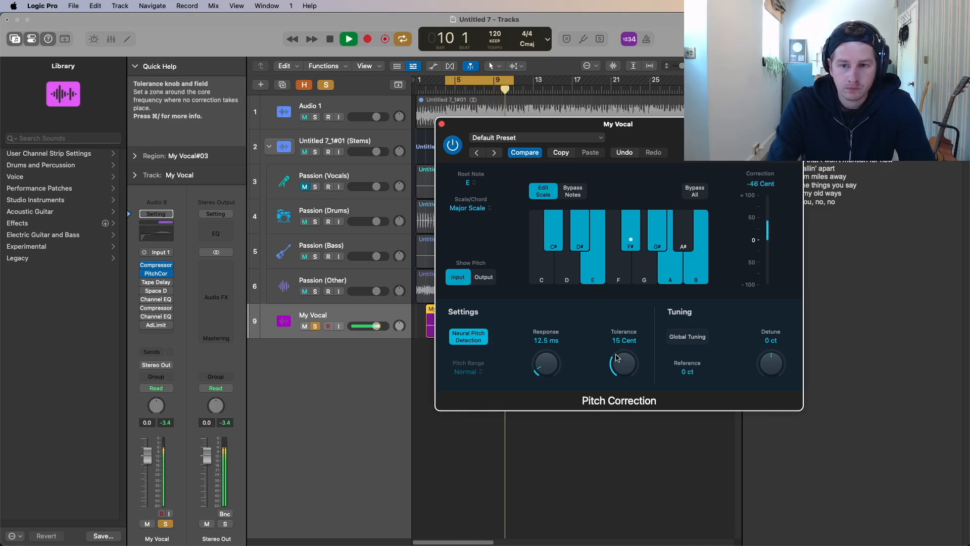
pyautogui.press('space')
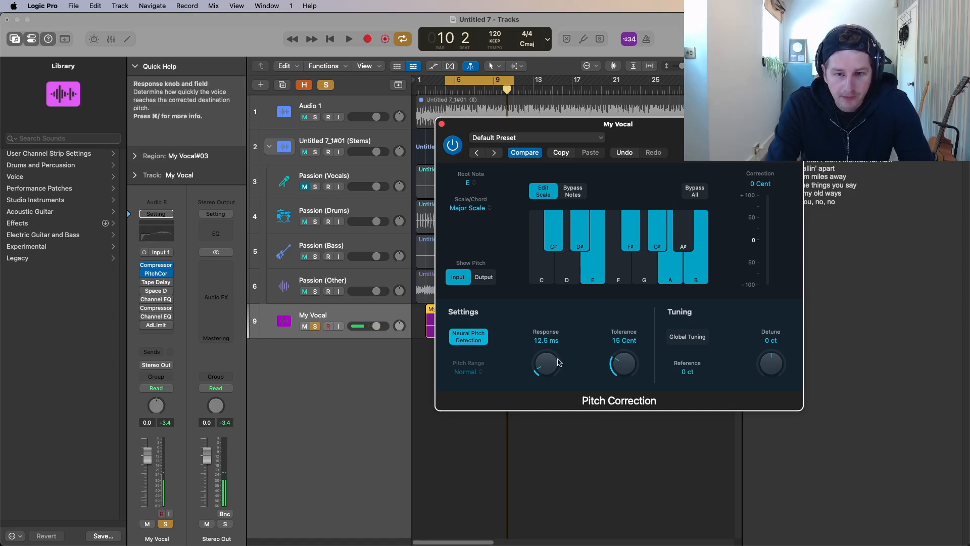
# Set Pitch Correction's Response to 0 ms, audition the tuned vocal, and close the plug-in window
pyautogui.moveTo(549, 369); pyautogui.dragTo(556, 385)
pyautogui.press('space')
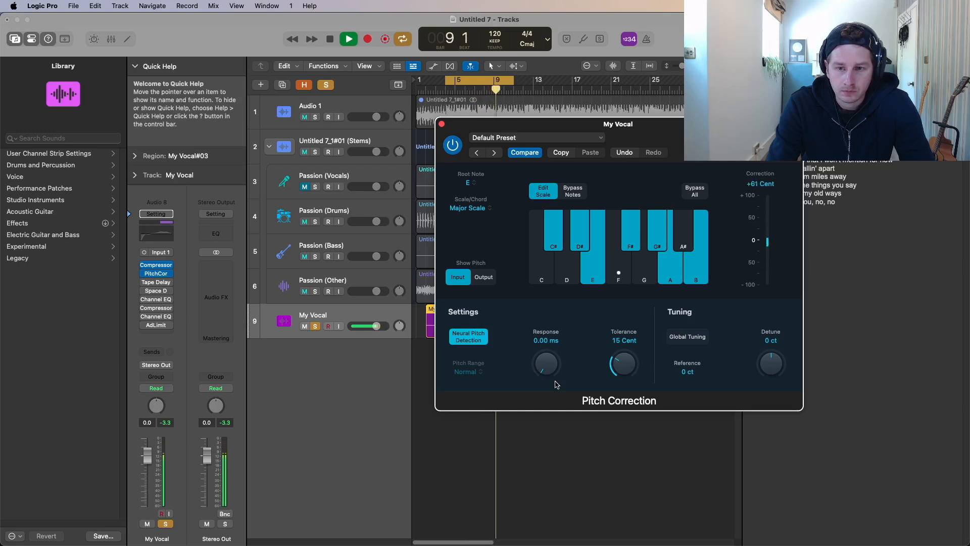
pyautogui.press('space')
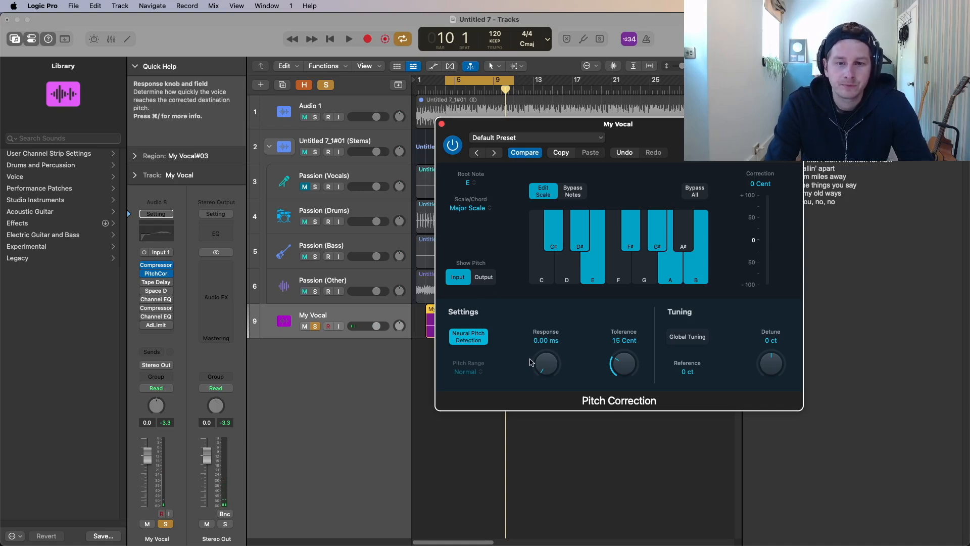
pyautogui.click(442, 124)
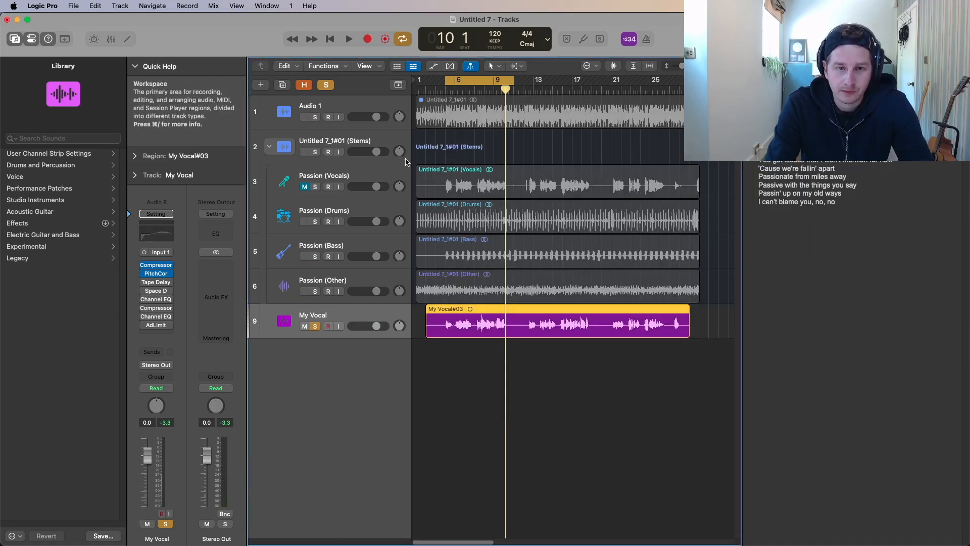
# Compare the original and tuned vocals by playing Passion (Vocals) and My Vocal each in solo
pyautogui.keyDown('alt'); pyautogui.click(315, 187); pyautogui.keyUp('alt')
pyautogui.press('space')
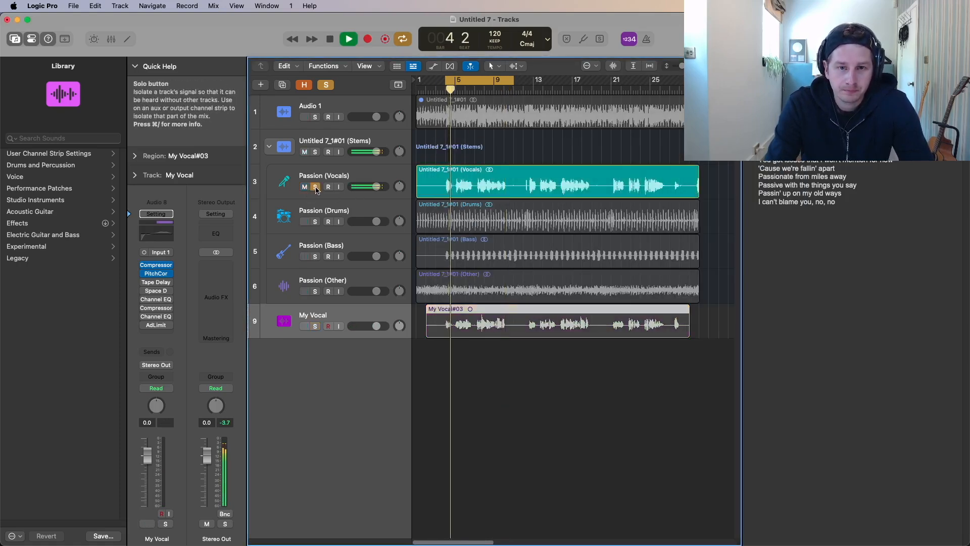
pyautogui.press('space')
pyautogui.keyDown('alt'); pyautogui.click(316, 326); pyautogui.keyUp('alt')
pyautogui.press('space')
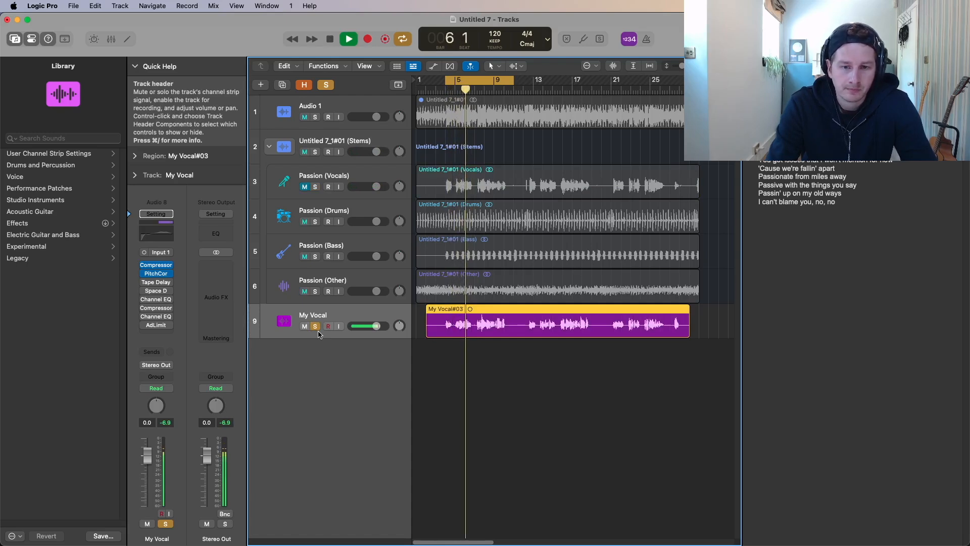
# Enable the remaining effects on the My Vocal track and compare the processed vocal with the soloed Passion (Vocals) stem
pyautogui.press('space')
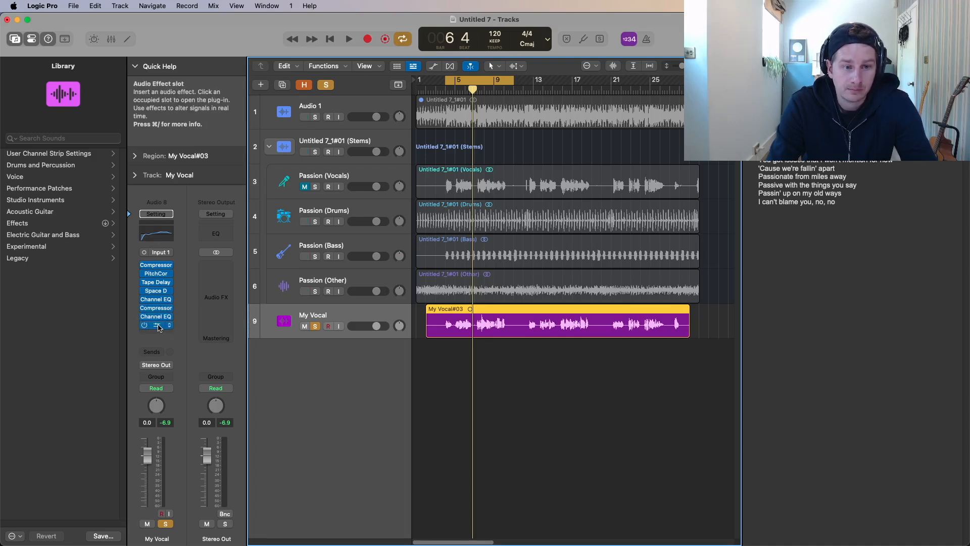
pyautogui.press('space')
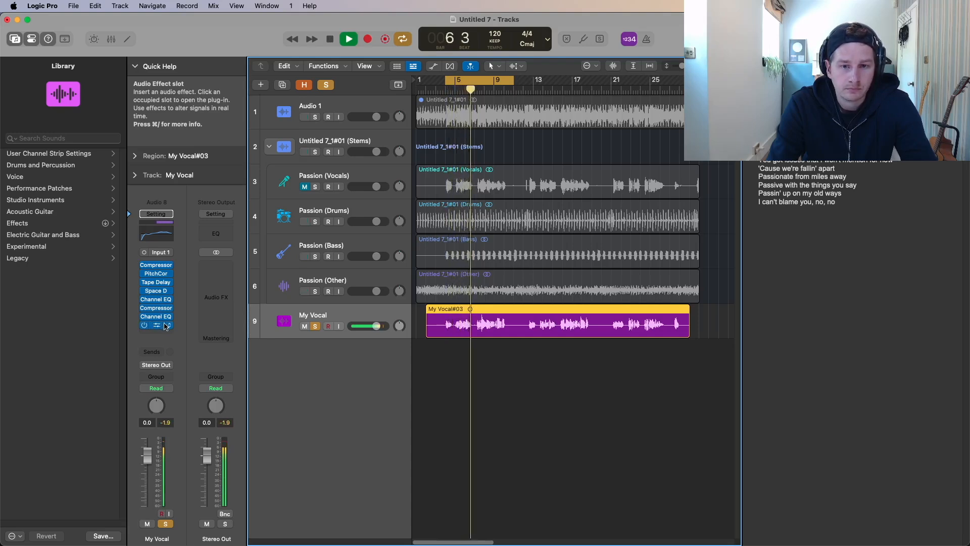
pyautogui.press('space')
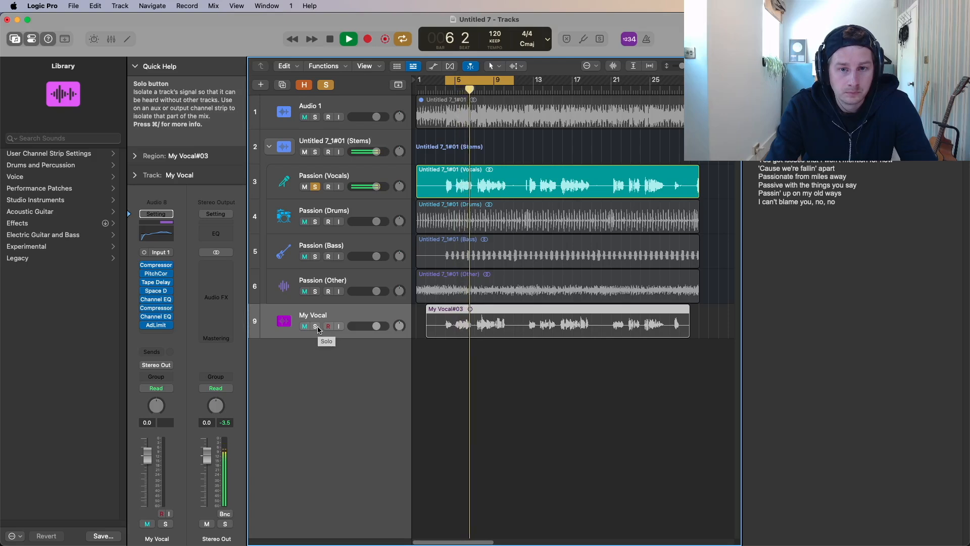
pyautogui.keyDown('alt'); pyautogui.click(315, 327); pyautogui.keyUp('alt')
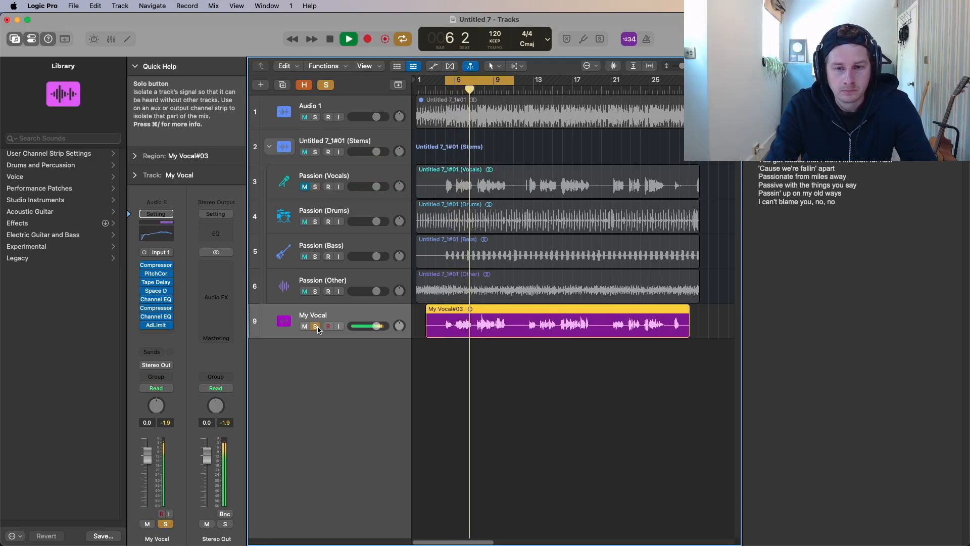
pyautogui.press('space')
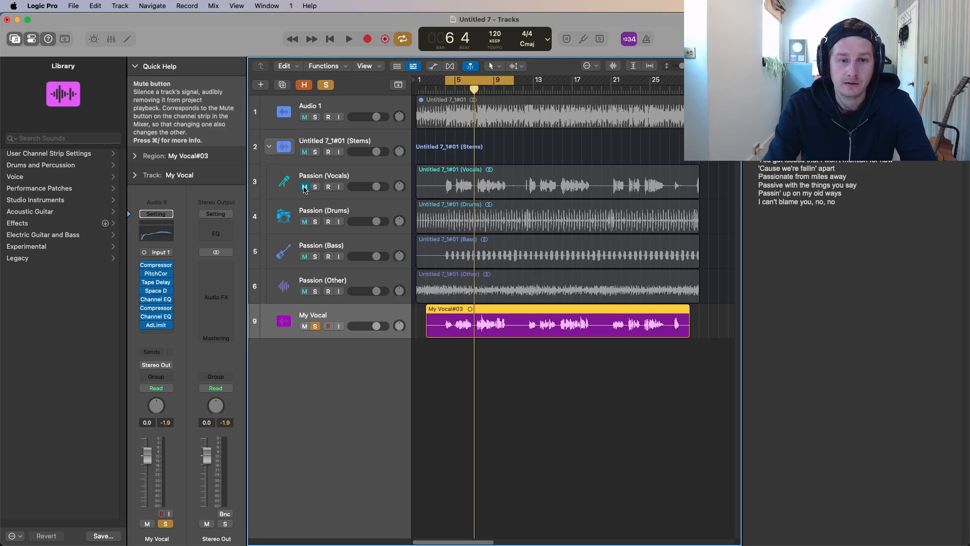
# Unsolo My Vocal, keep Passion (Vocals) muted, and play the new vocal together with the instrumental stems
pyautogui.click(315, 326)
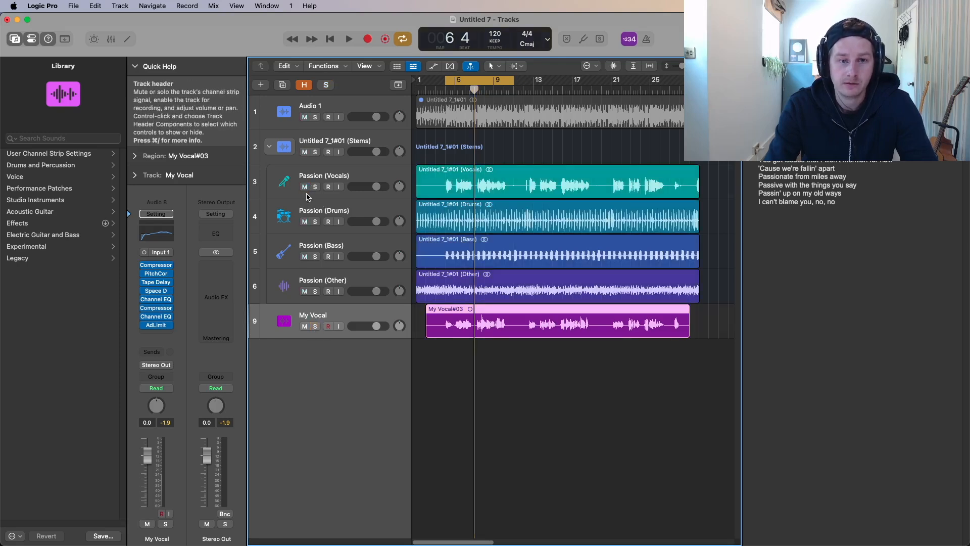
pyautogui.click(305, 187)
pyautogui.click(444, 347)
pyautogui.press('space')
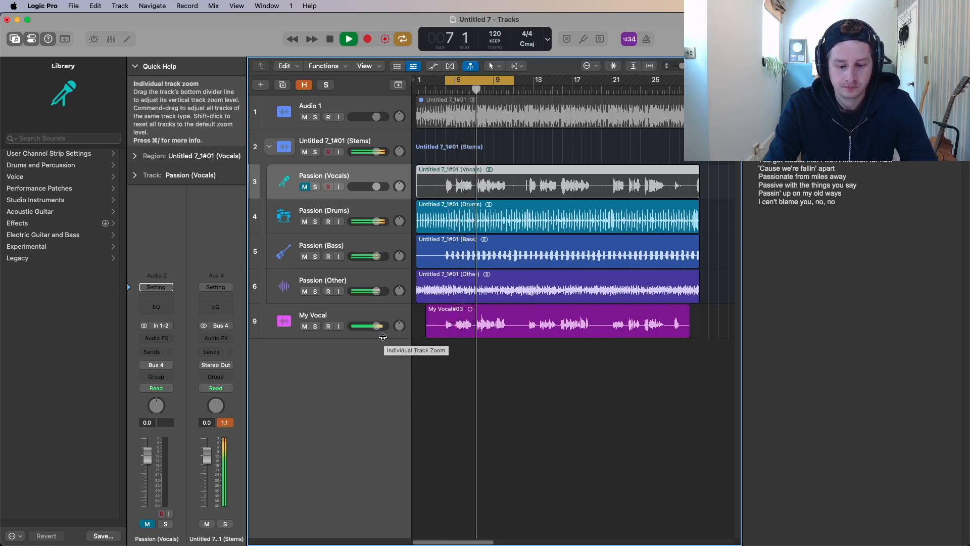
pyautogui.press('space')
pyautogui.click(509, 349)
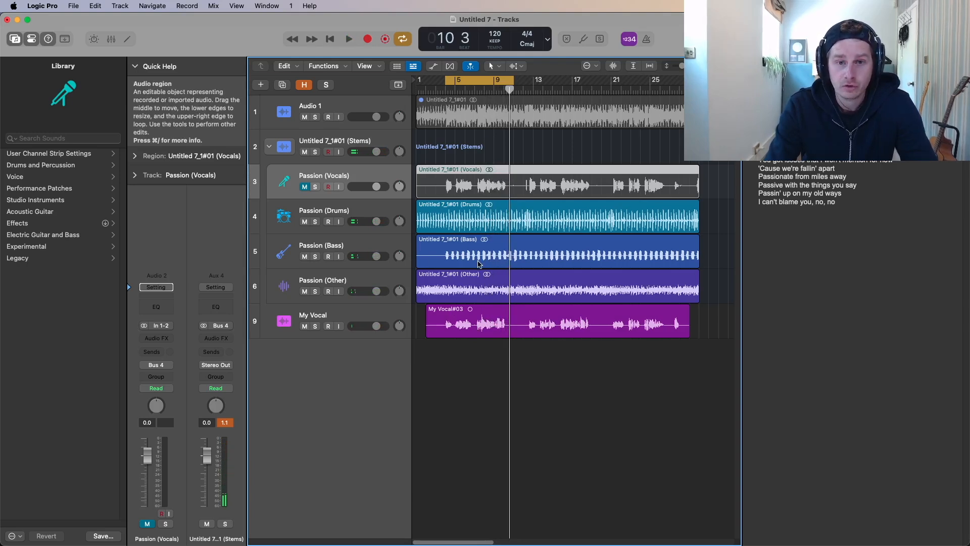
# Solo the Passion (Vocals) stem during looped playback to compare it with the My Vocal track once more
pyautogui.press('space')
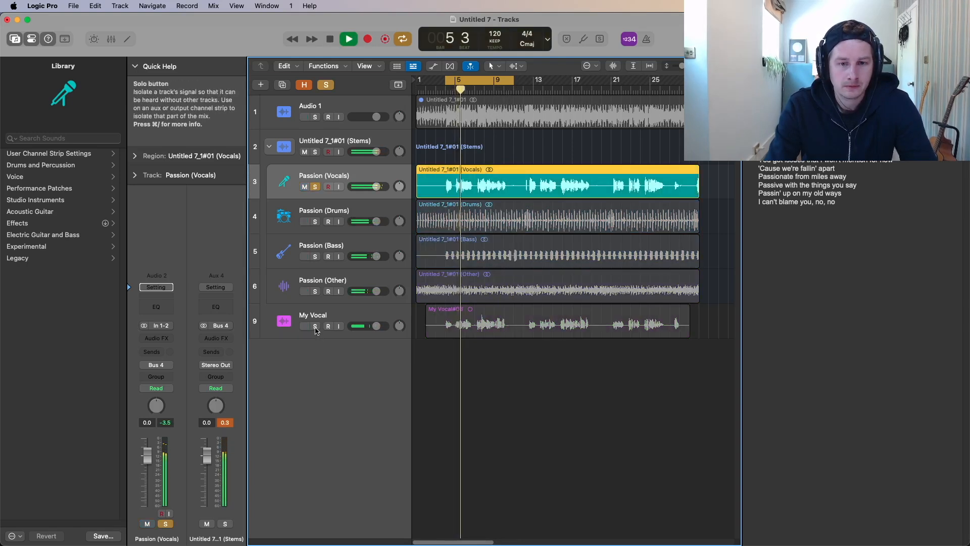
pyautogui.click(316, 326)
pyautogui.click(315, 222)
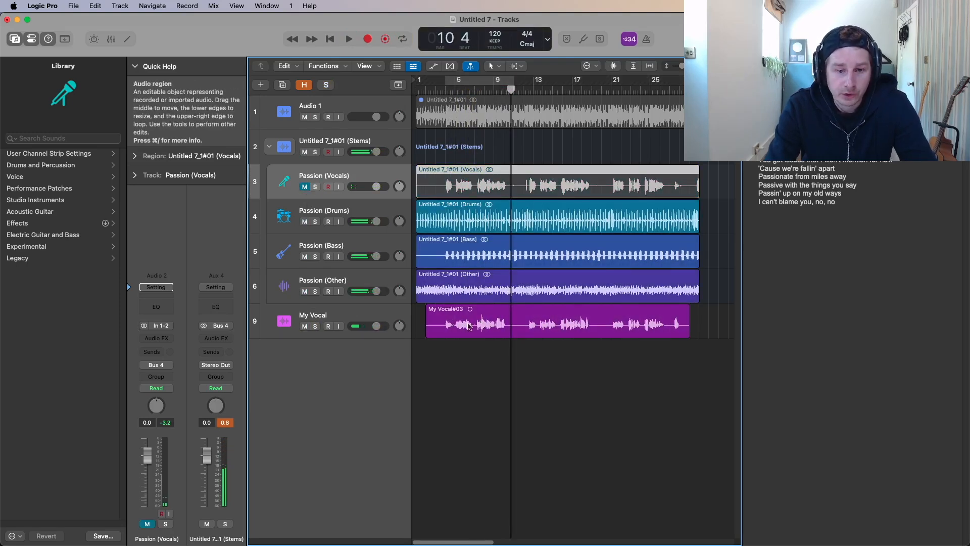
# Open the My Vocal#03 region for Flex Pitch editing and reduce the vibrato of a note just after bar 4
pyautogui.doubleClick(468, 326)
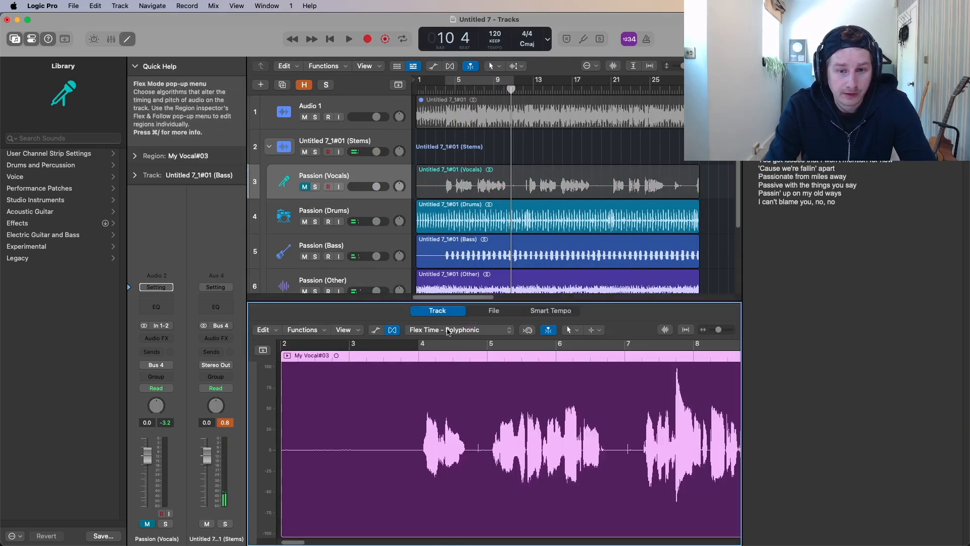
pyautogui.click(447, 332)
pyautogui.click(440, 275)
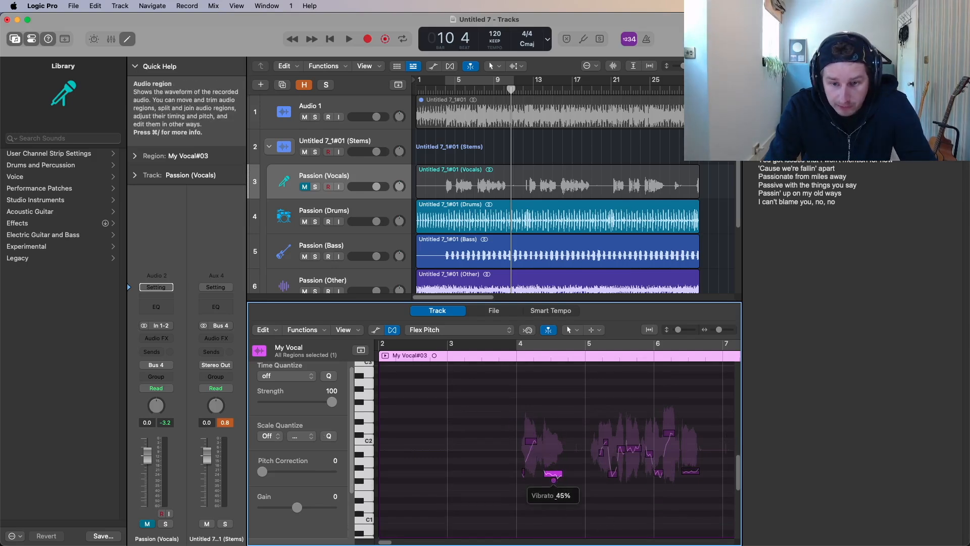
pyautogui.click(635, 455)
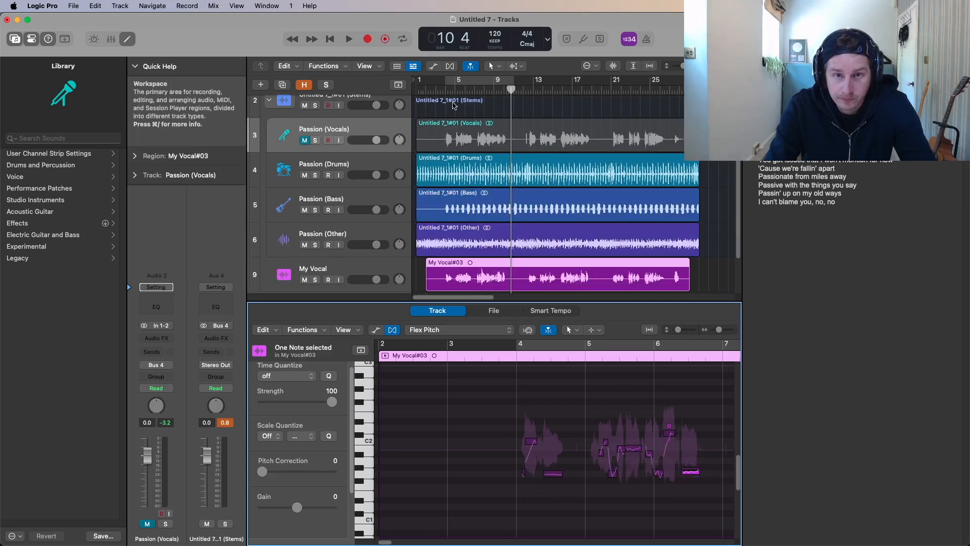
# Play back the Flex Pitch-edited vocal in the mix from bar 4 and close the audio editor
pyautogui.click(446, 91)
pyautogui.press('space')
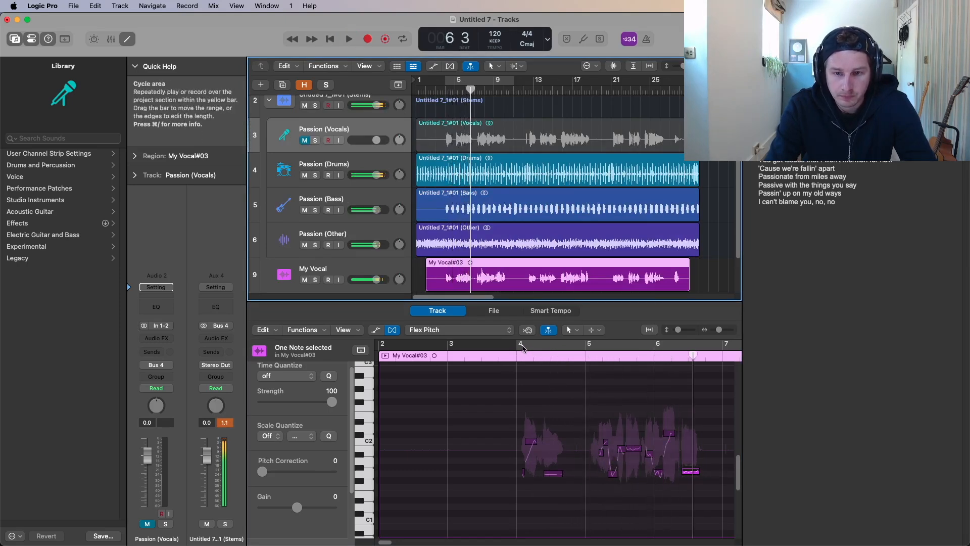
pyautogui.press('space')
pyautogui.press('p')
pyautogui.press('p')
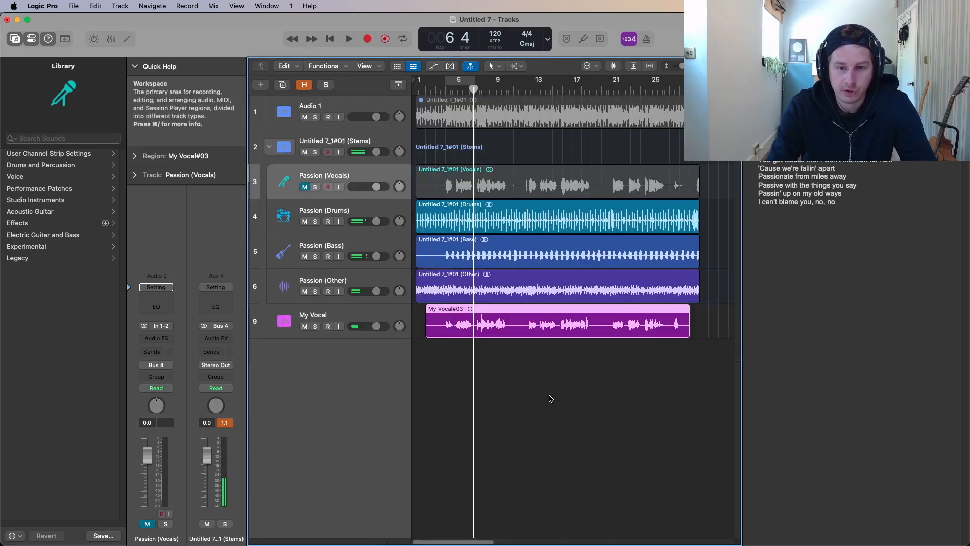